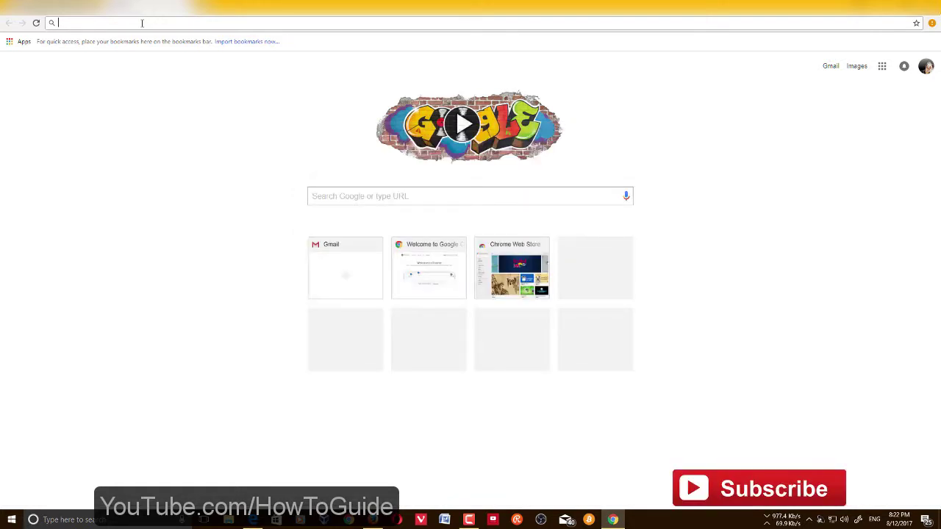
Search 'mailto link', open the w3schools Tryit example, and follow its Send Mail link into Gmail.
click(406, 200)
text(mailto)
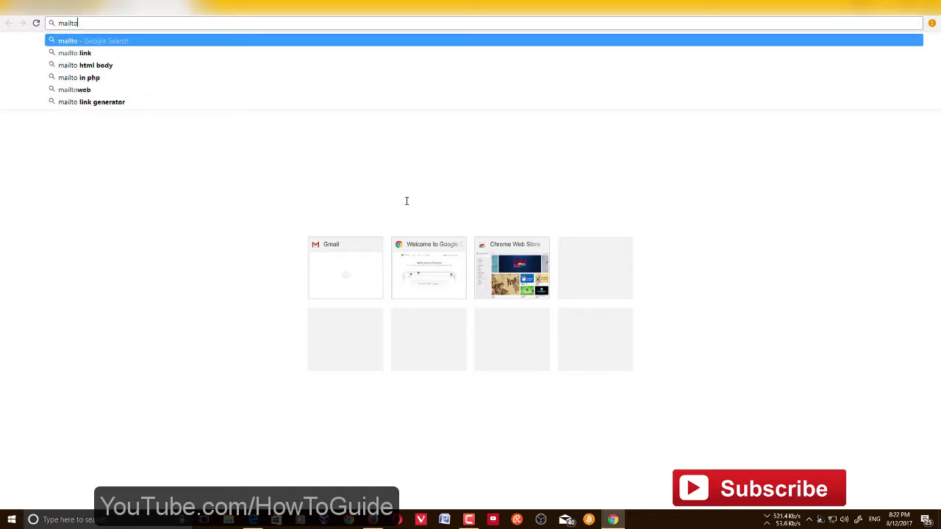
text( link)
key(Return)
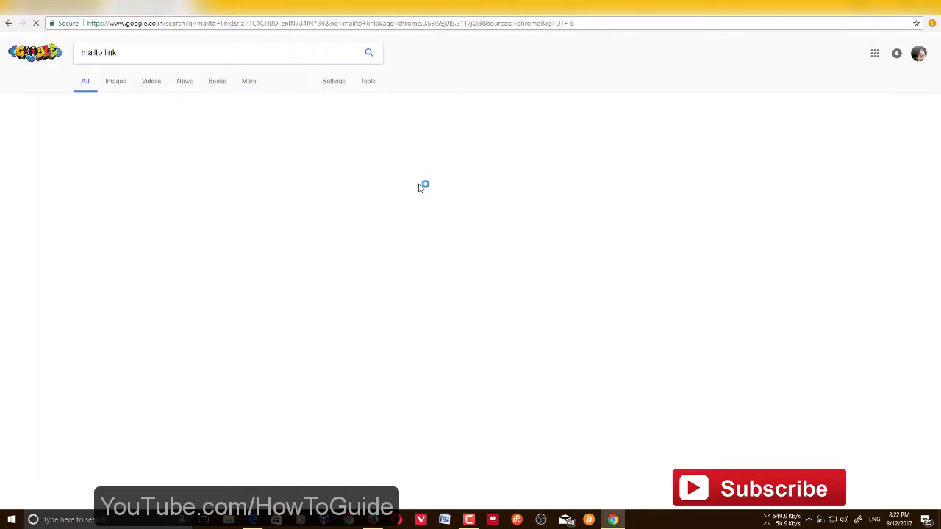
click(156, 126)
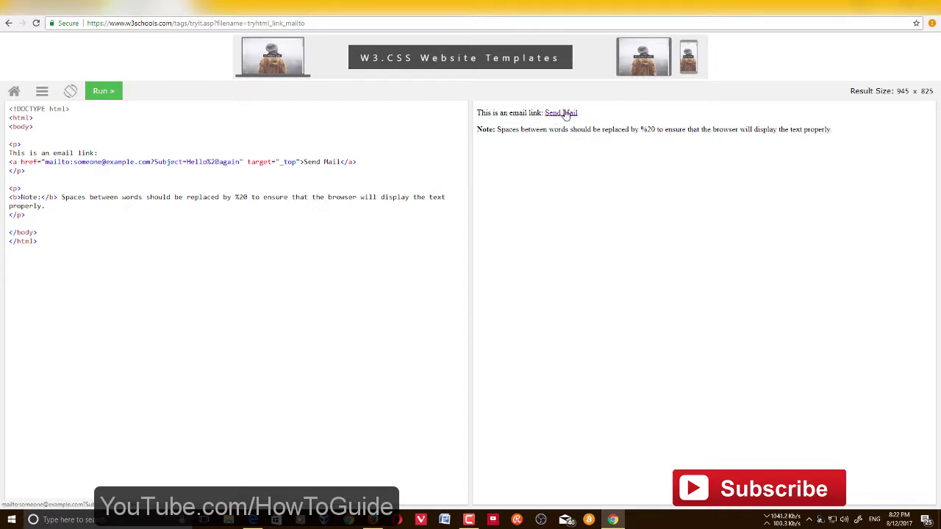
click(566, 115)
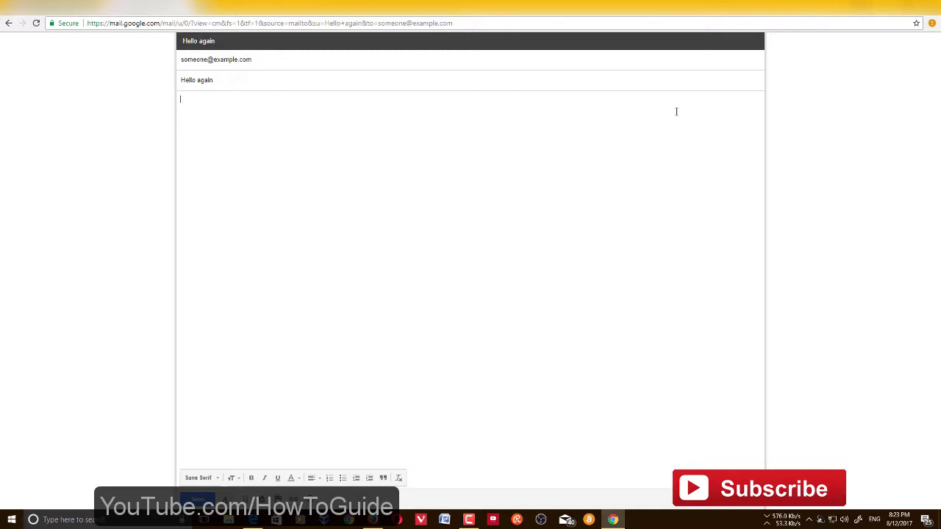
Remove mail.google.com as the mailto handler under Chrome's Content settings > Handlers.
click(931, 24)
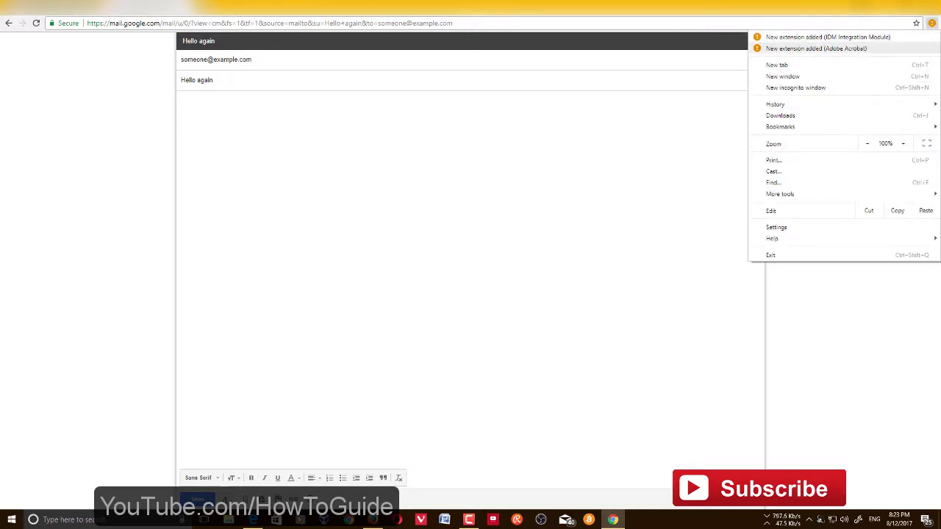
click(931, 24)
click(931, 23)
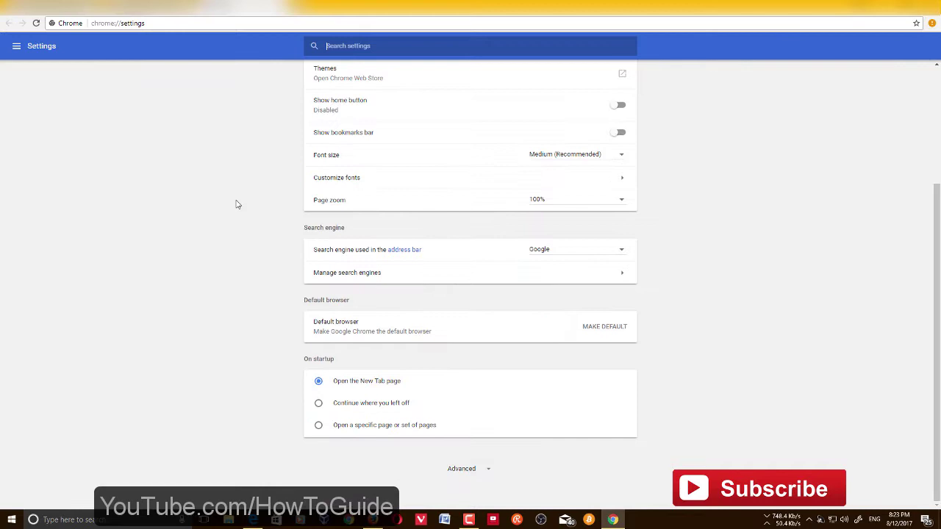
click(491, 470)
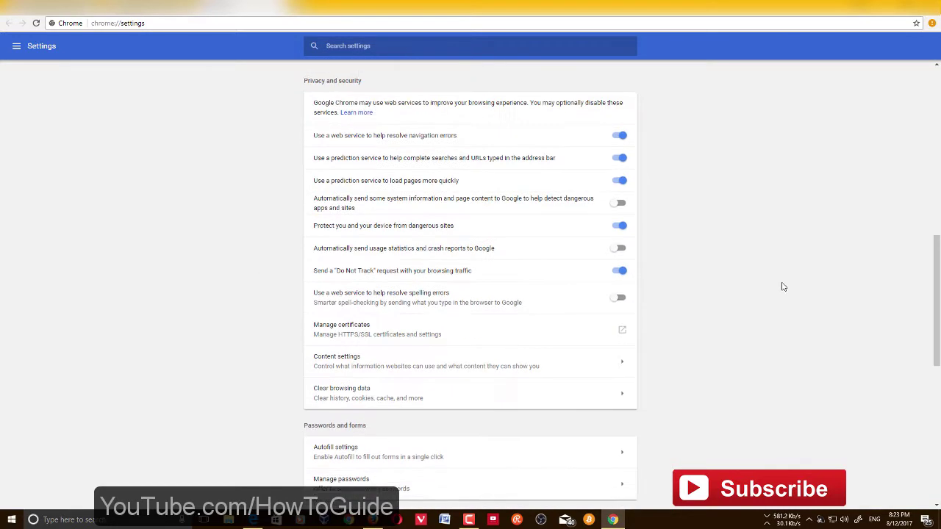
click(458, 381)
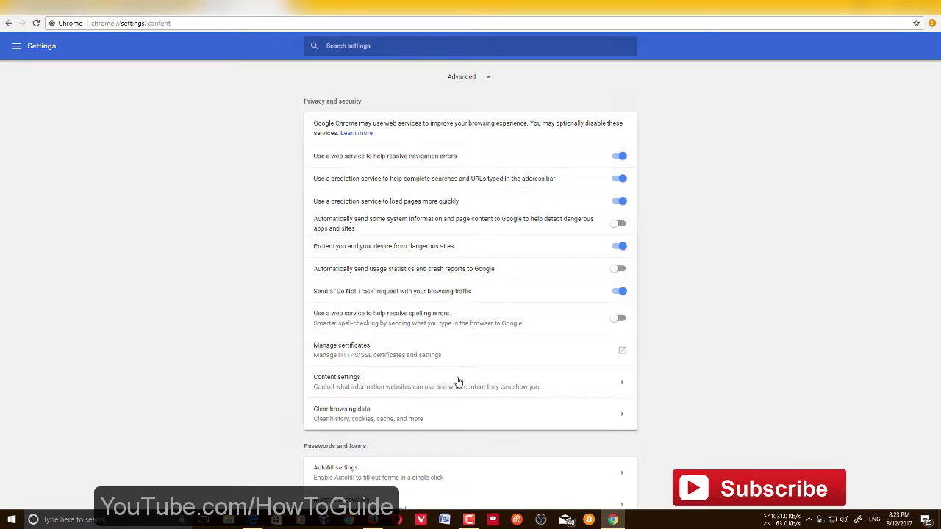
scroll(791, 258, down, 3)
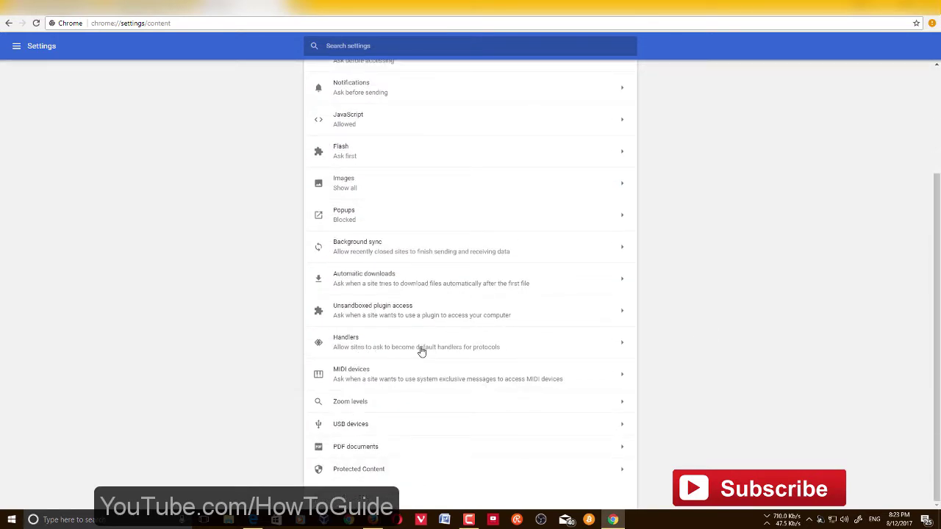
click(545, 346)
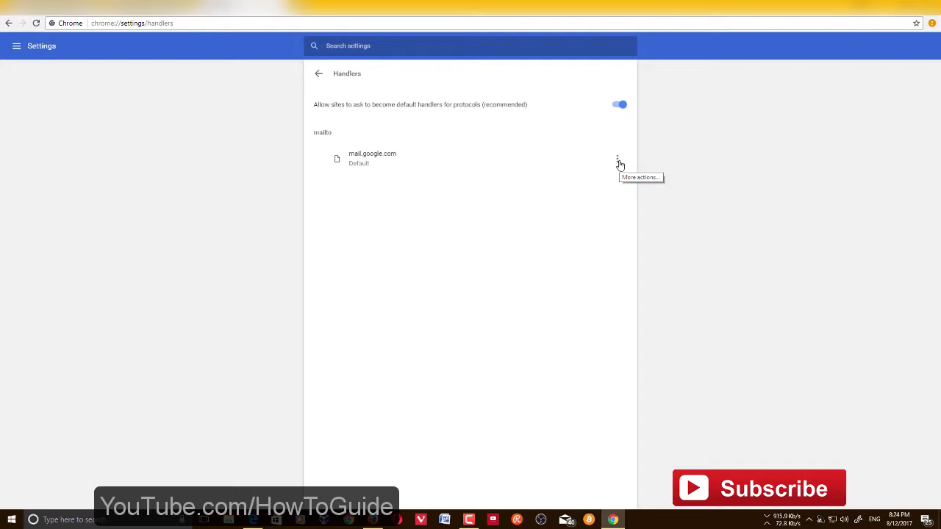
click(619, 163)
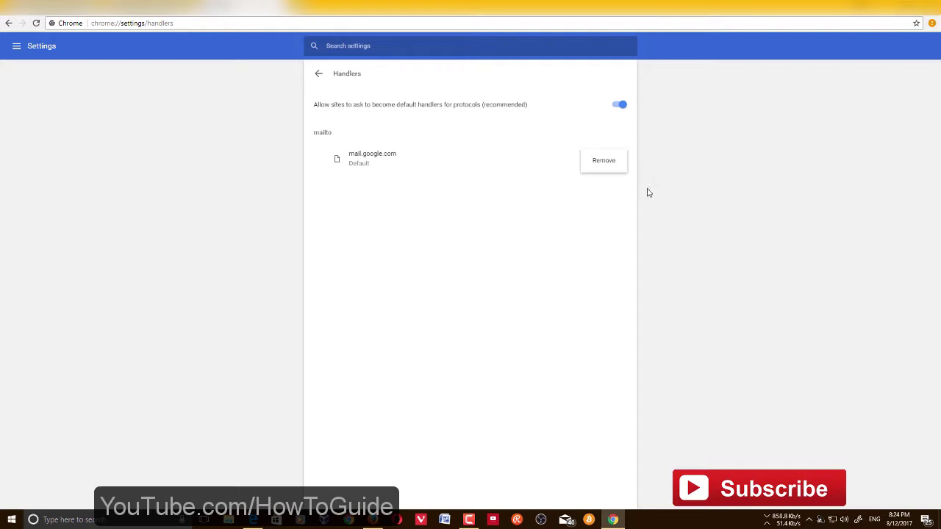
click(604, 162)
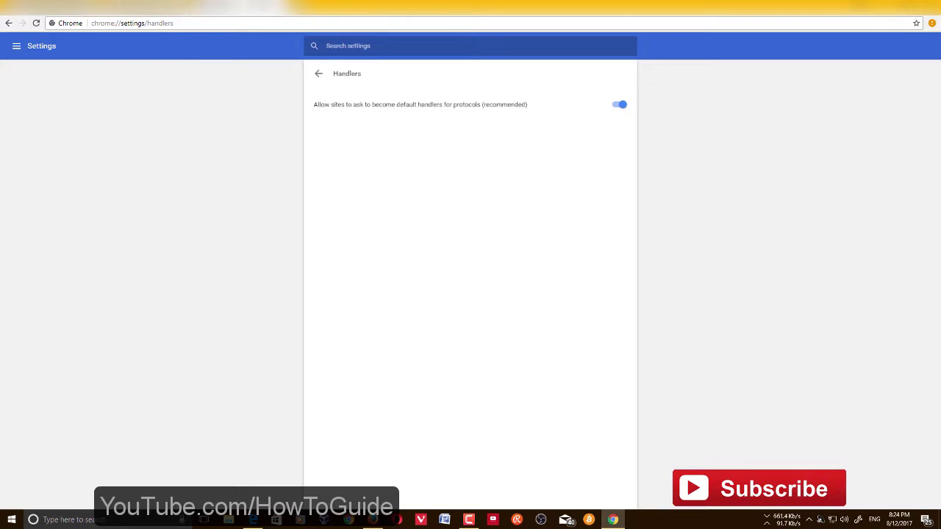
In a new tab, search Google for 'mailto' and open the w3schools Tryit mailto example.
click(295, 13)
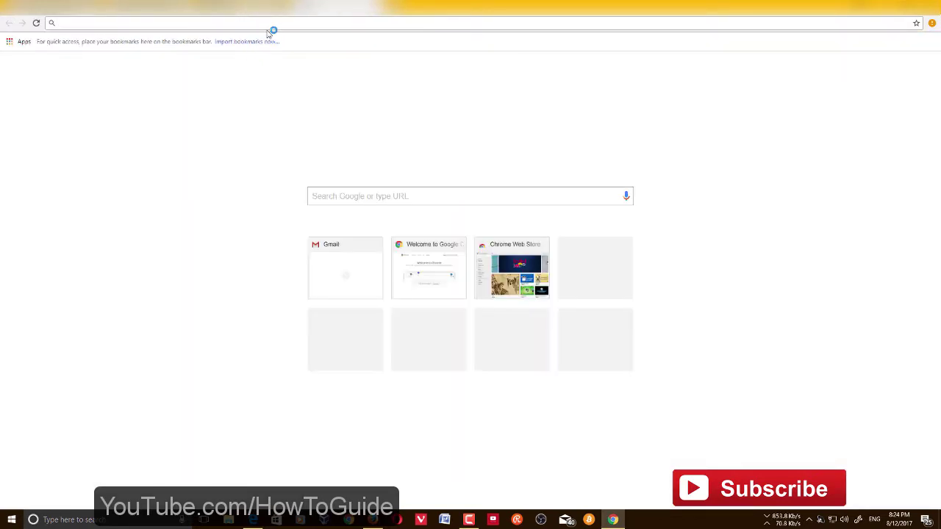
click(434, 193)
text(mailt)
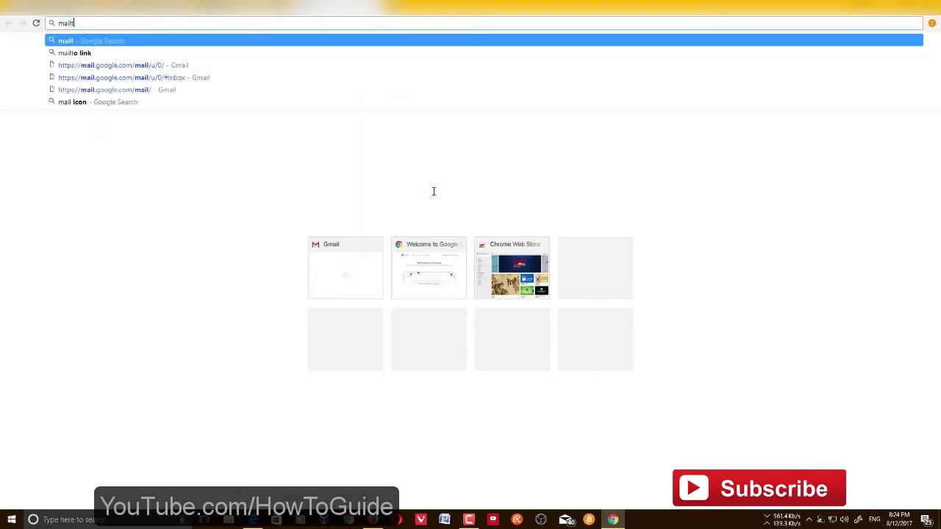
text(o)
key(Return)
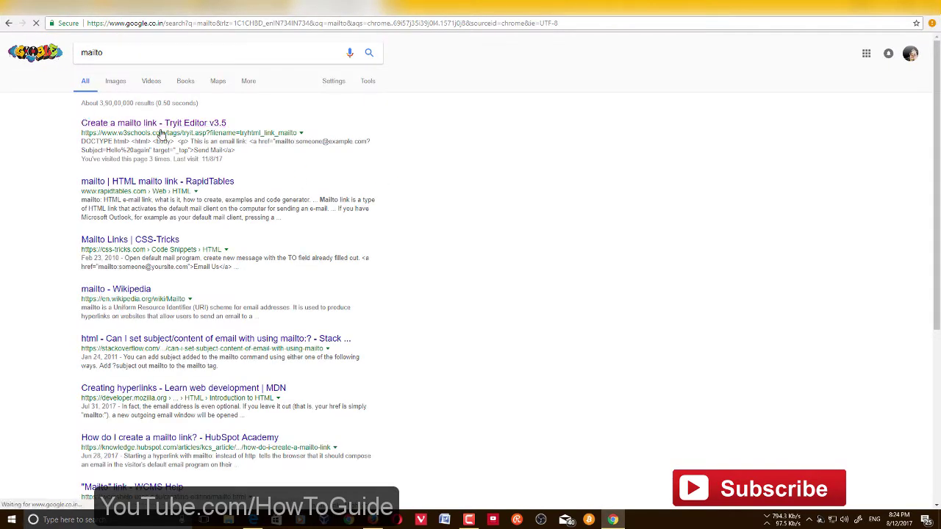
click(218, 123)
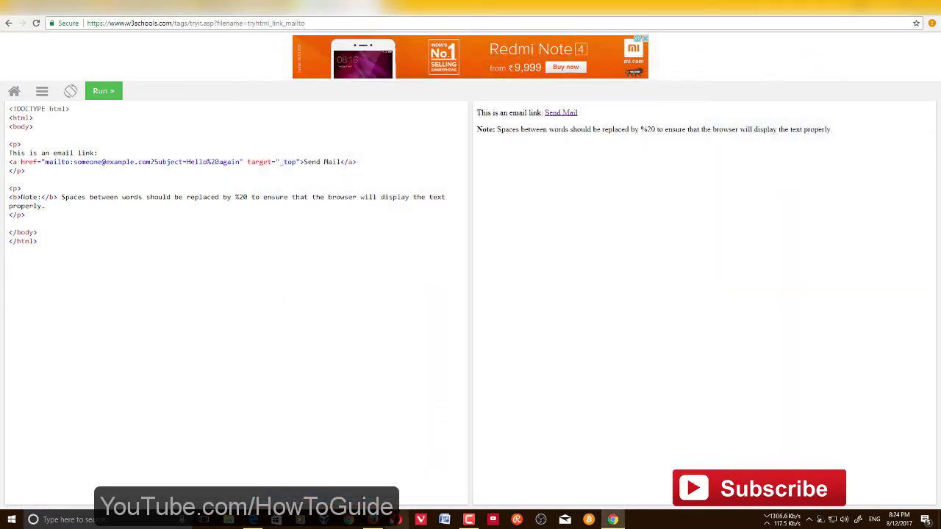
In Firefox, show the Options Applications panel listing how content types are handled.
click(380, 523)
click(931, 25)
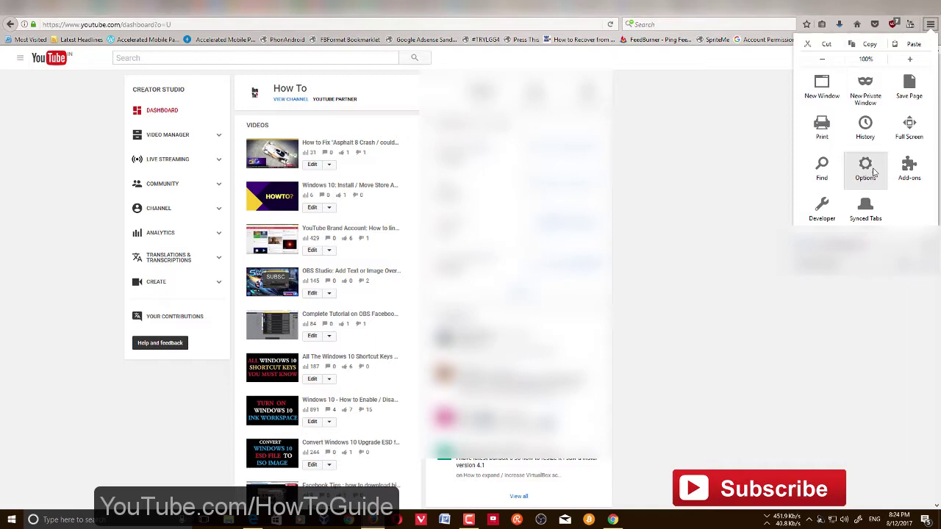
click(865, 169)
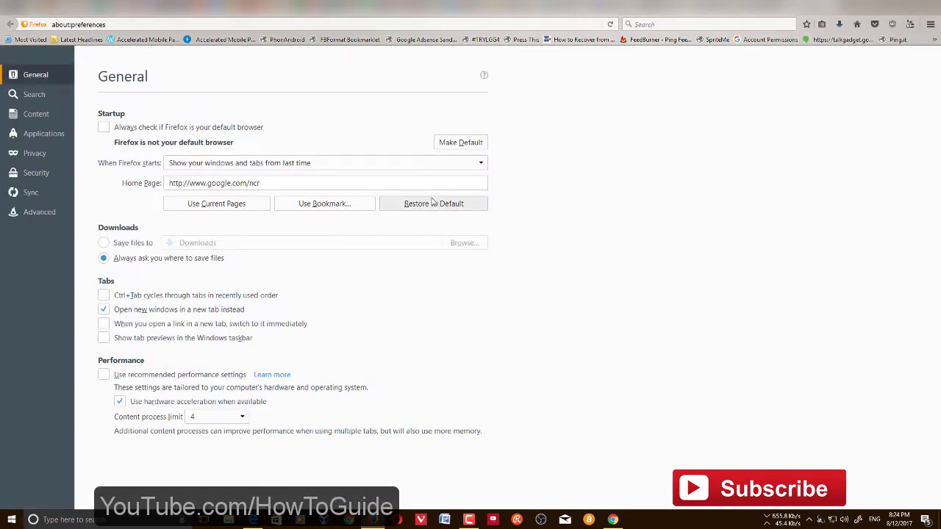
click(30, 141)
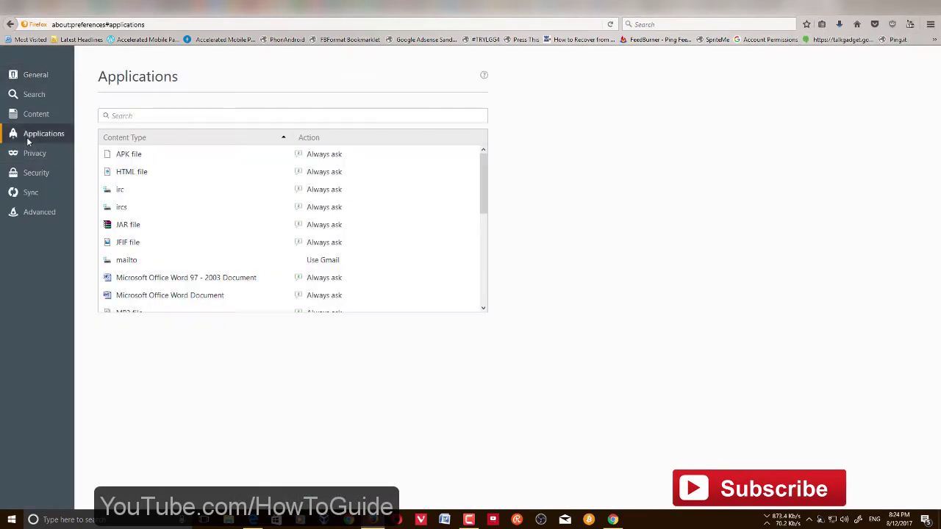
scroll(317, 226, down, 3)
scroll(311, 219, down, 3)
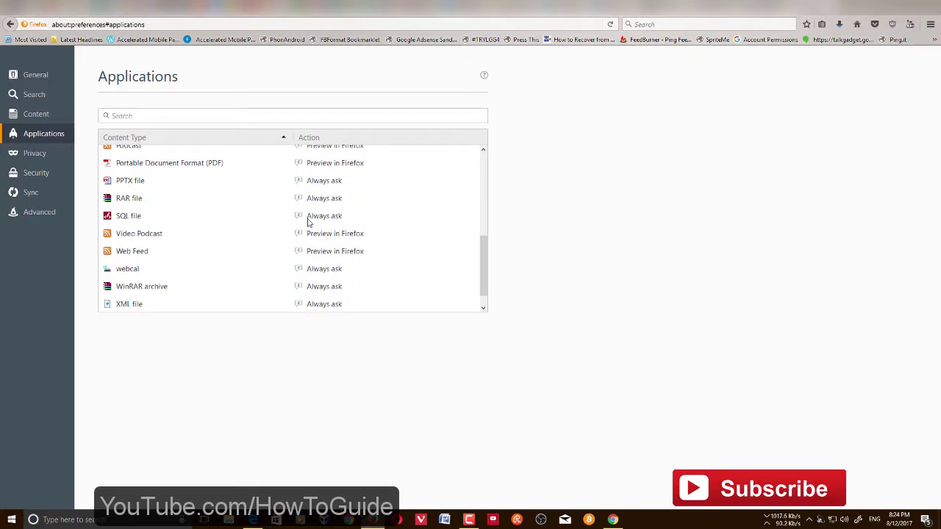
scroll(303, 217, down, 1)
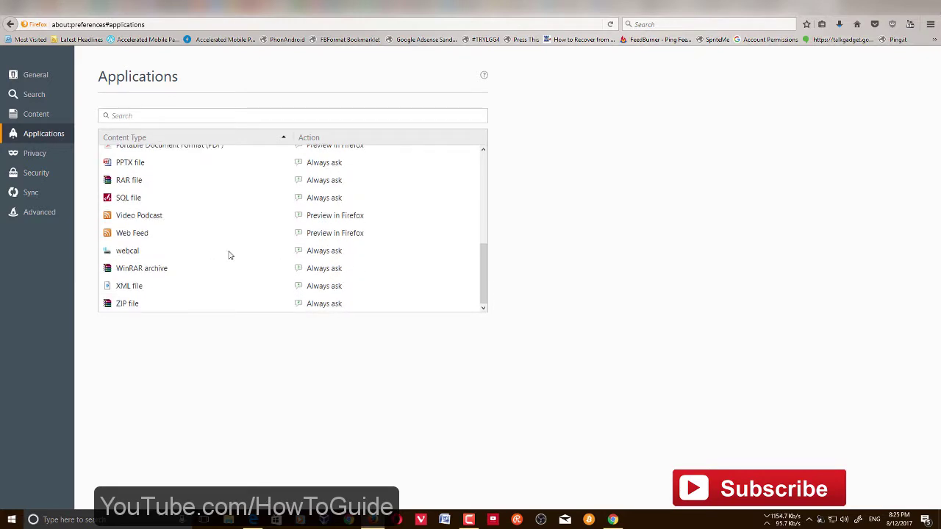
scroll(244, 242, up, 2)
scroll(247, 242, up, 1)
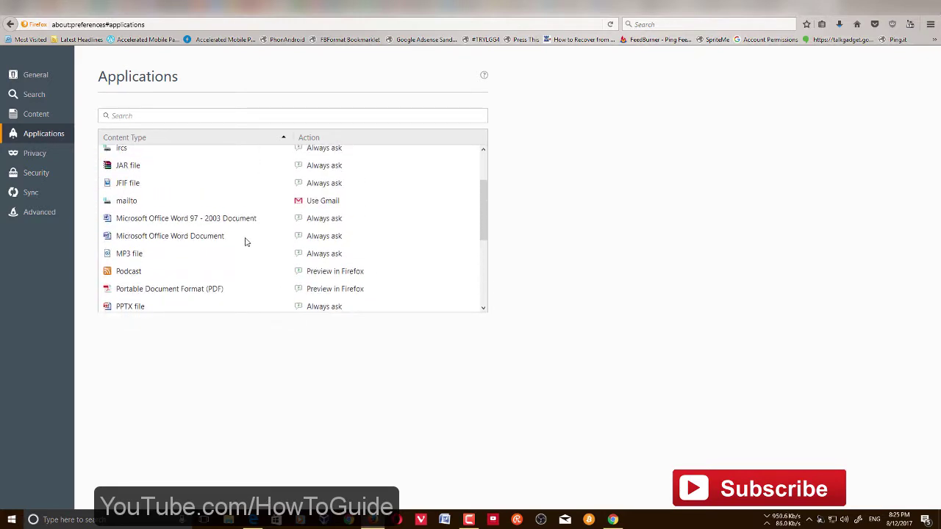
Set the mailto action to Use Gmail, then open the Send Mail link in a new tab.
click(243, 209)
click(381, 205)
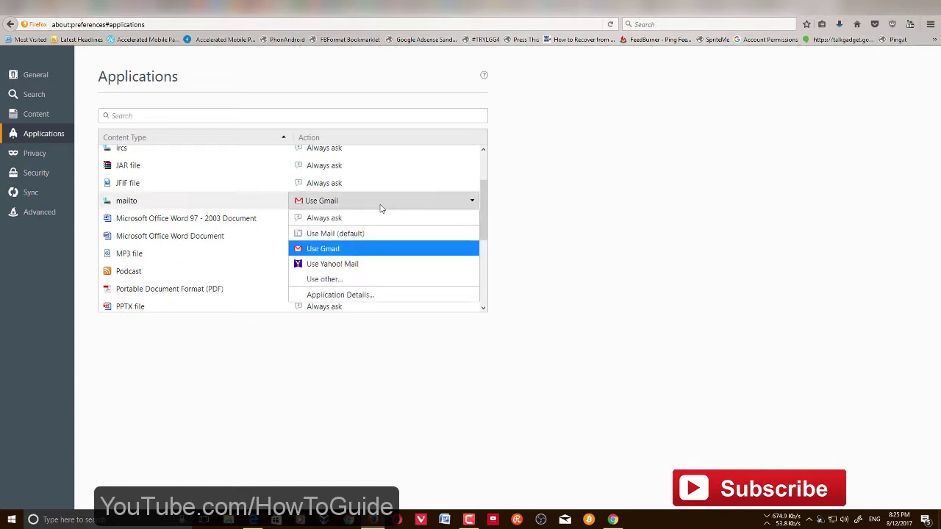
click(383, 234)
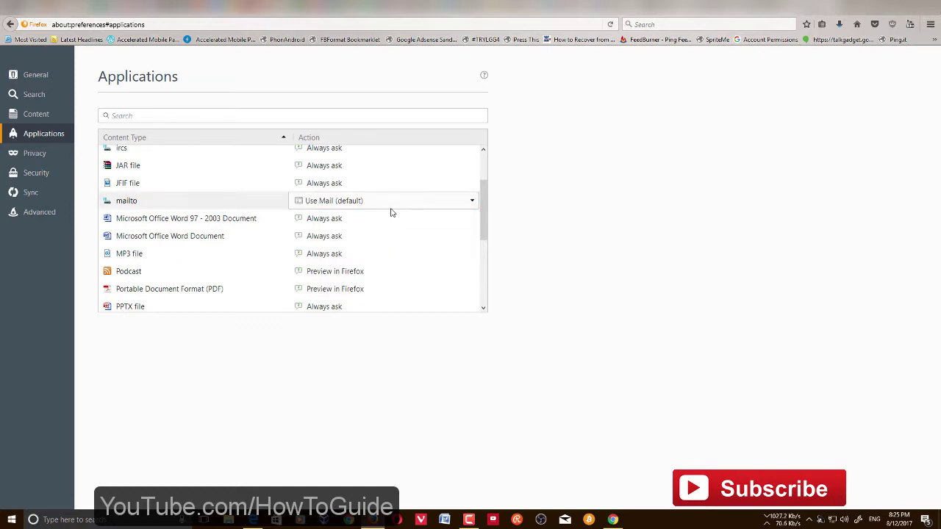
click(399, 211)
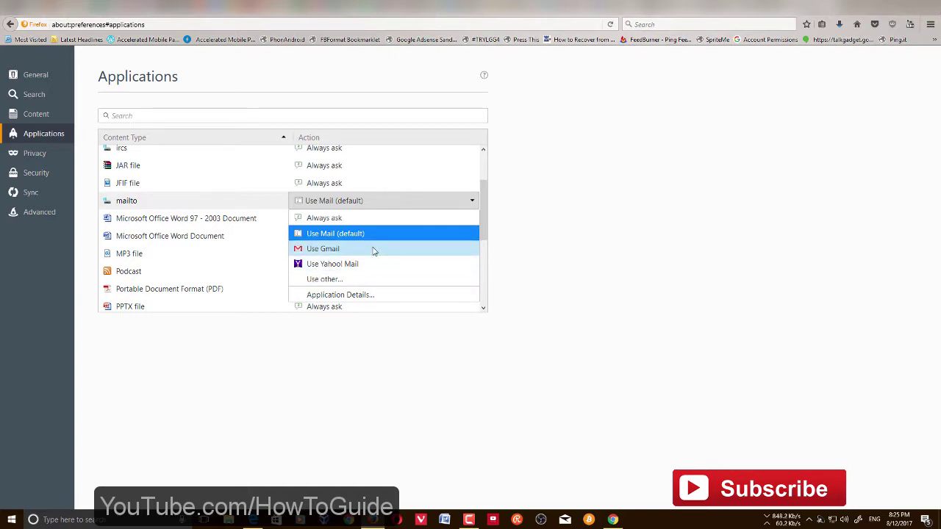
click(373, 251)
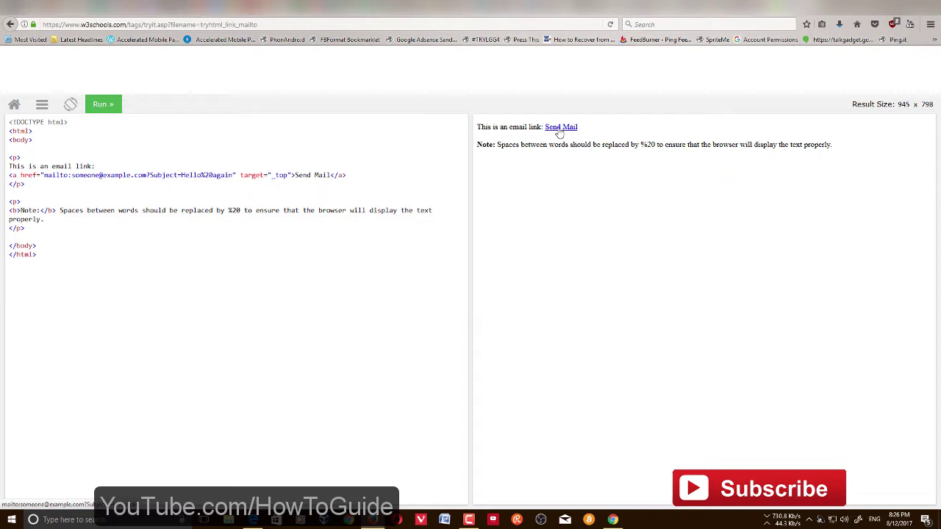
right_click(559, 130)
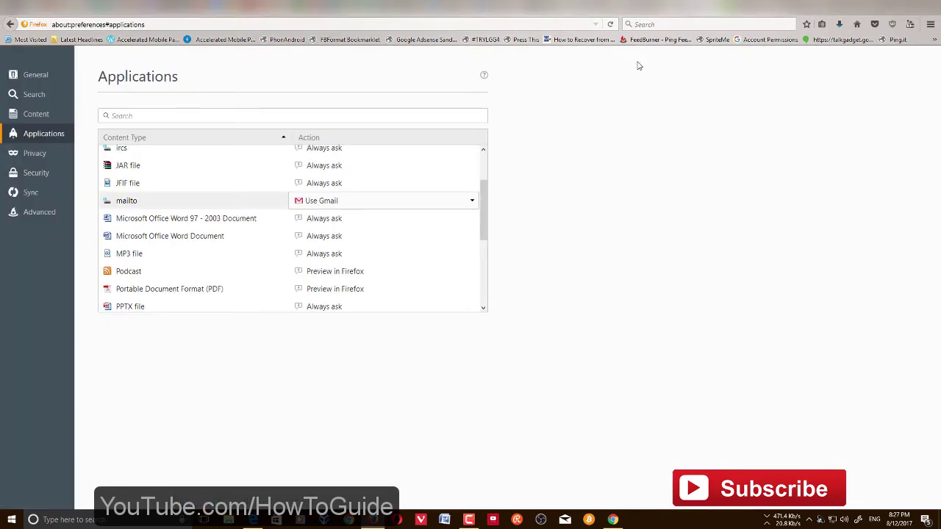
Set mailto to Use Yahoo! Mail and close the Gmail tab to return to the w3schools example.
click(347, 203)
click(342, 266)
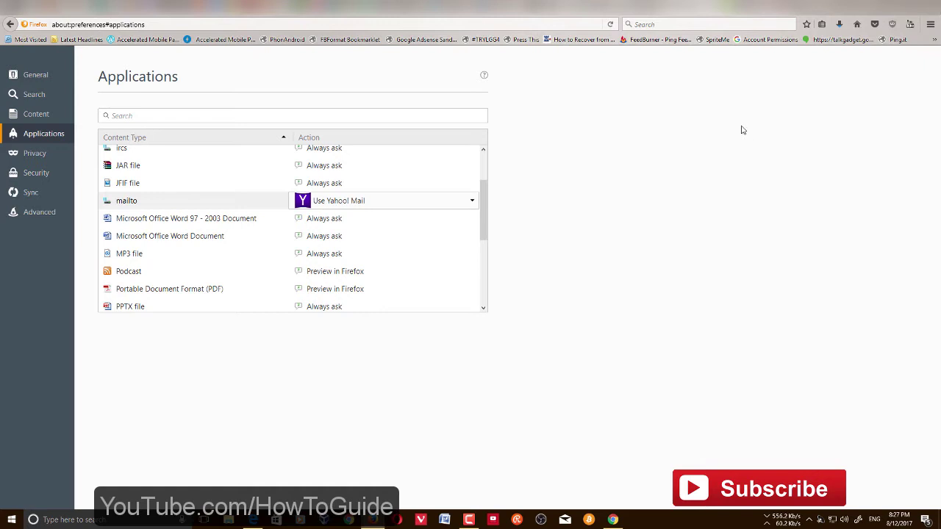
click(795, 9)
key(ctrl+w)
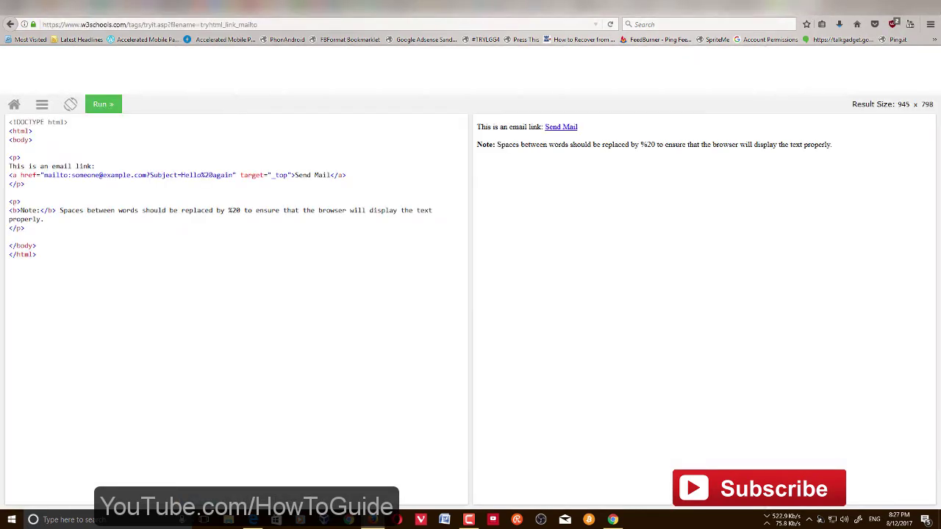
Open the Send Mail link in a new tab as a Yahoo draft, then minimize Firefox.
right_click(559, 132)
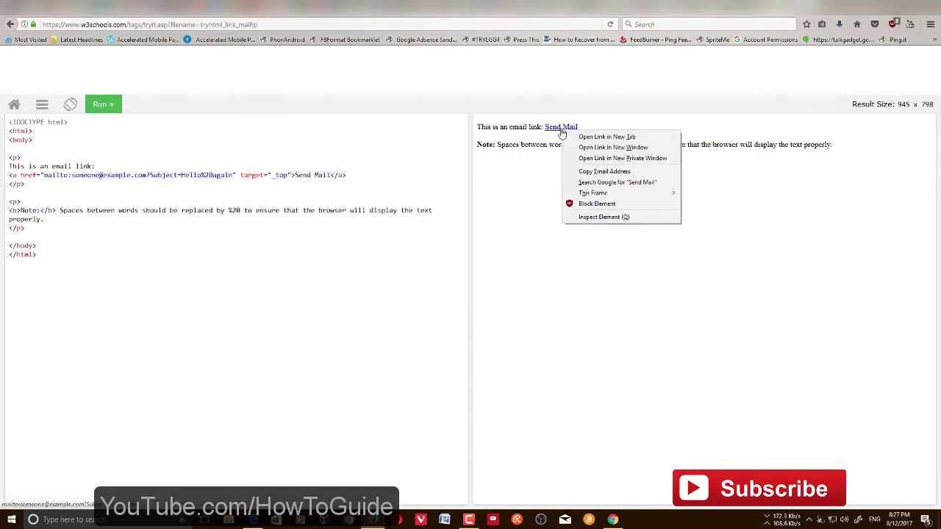
click(630, 165)
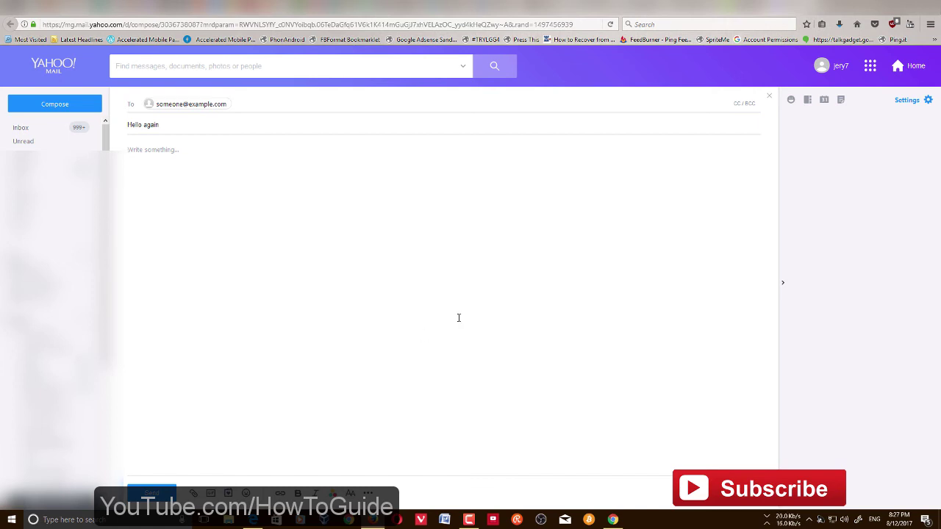
click(883, 9)
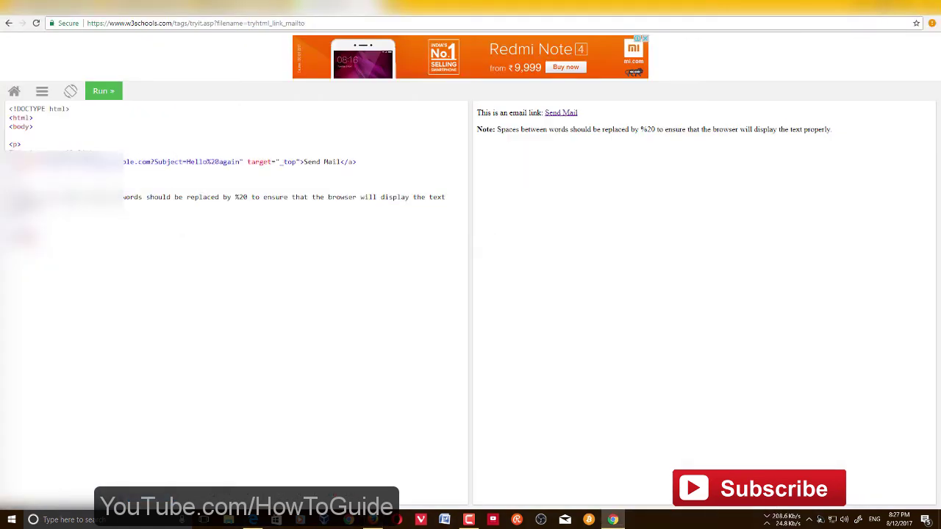